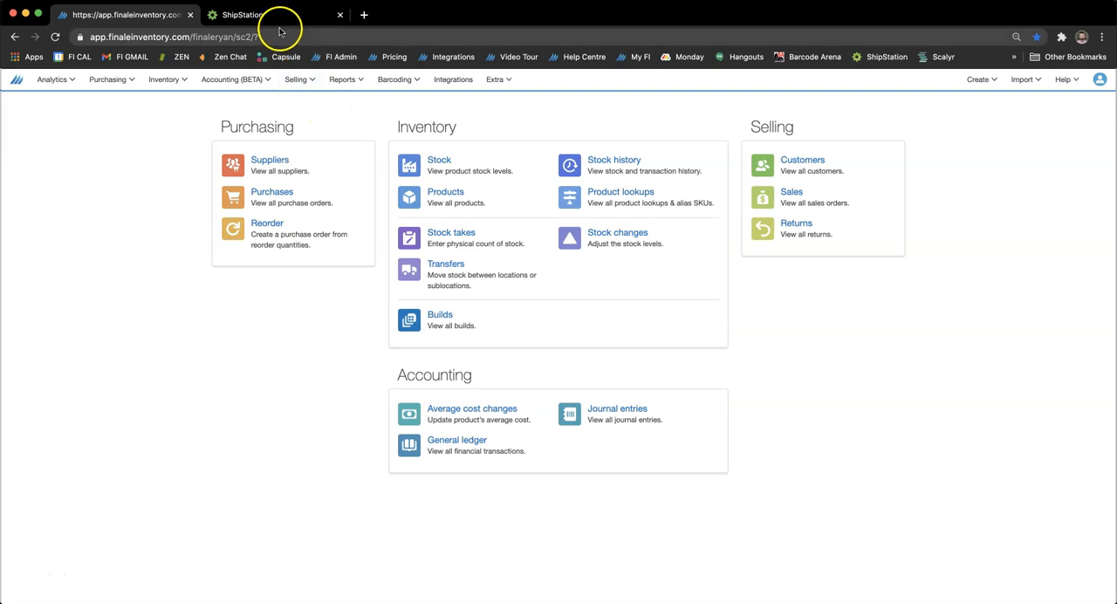
Switch to ShipStation and choose DropShip as the Ship From location for the order's shipment.
click(257, 20)
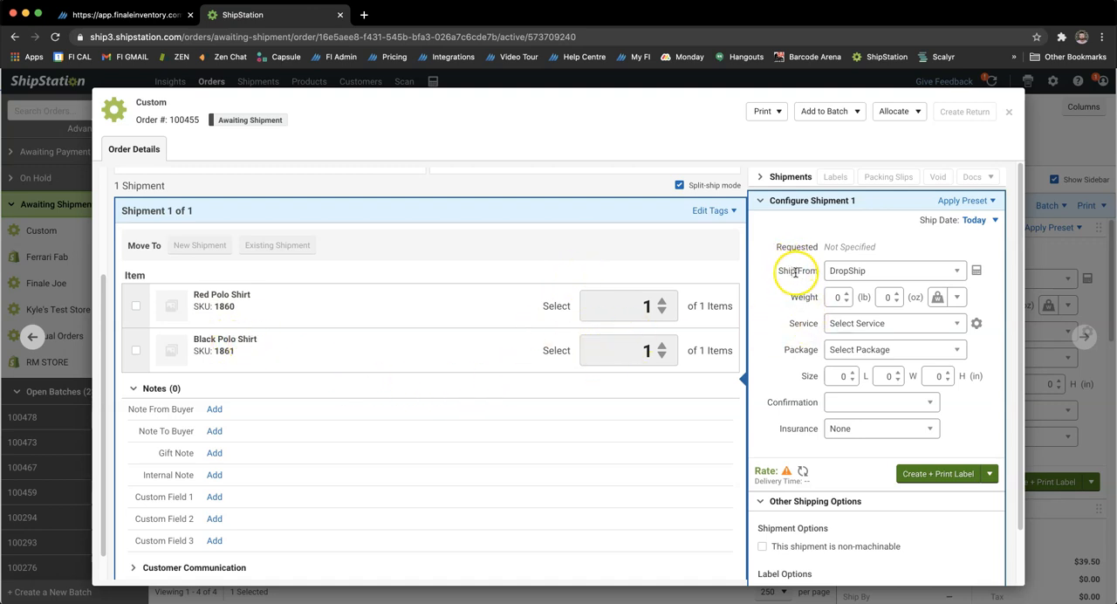
click(846, 270)
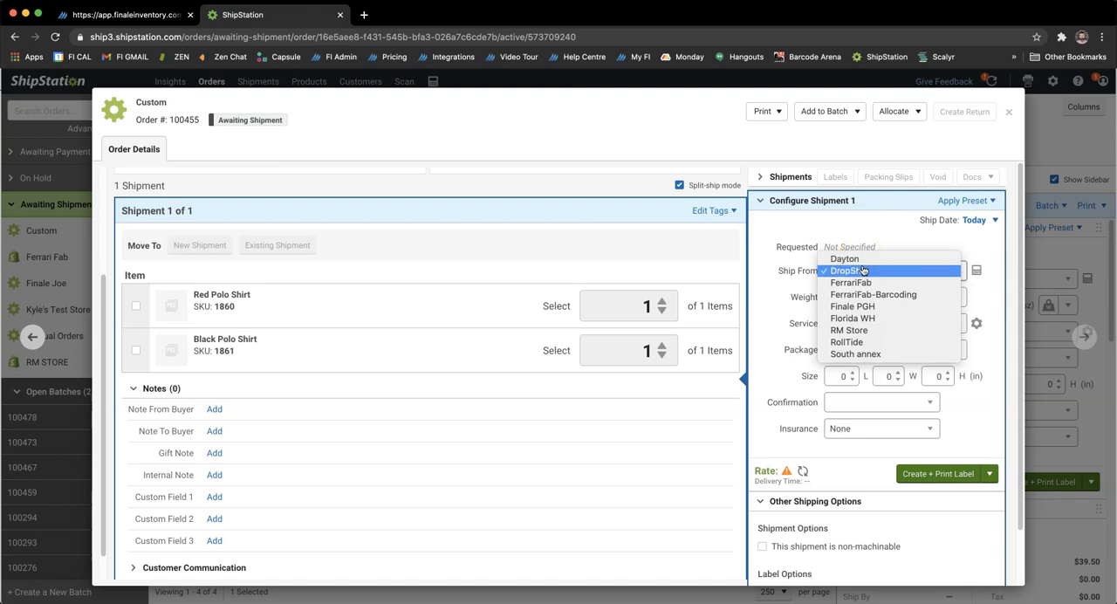
click(867, 274)
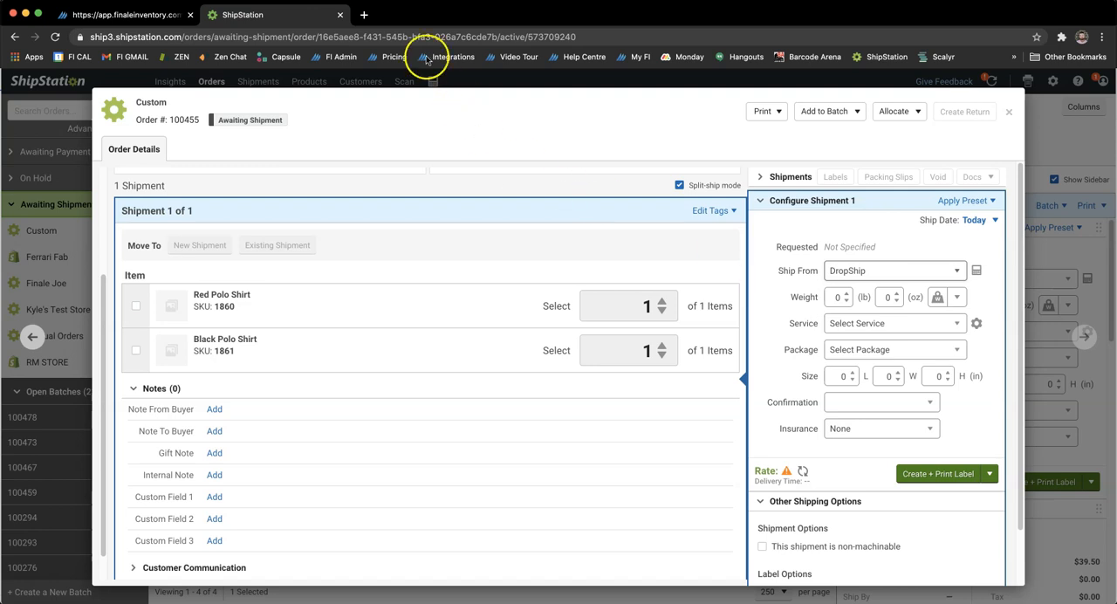
Switch to Finale Inventory and view the list of sales orders.
click(149, 17)
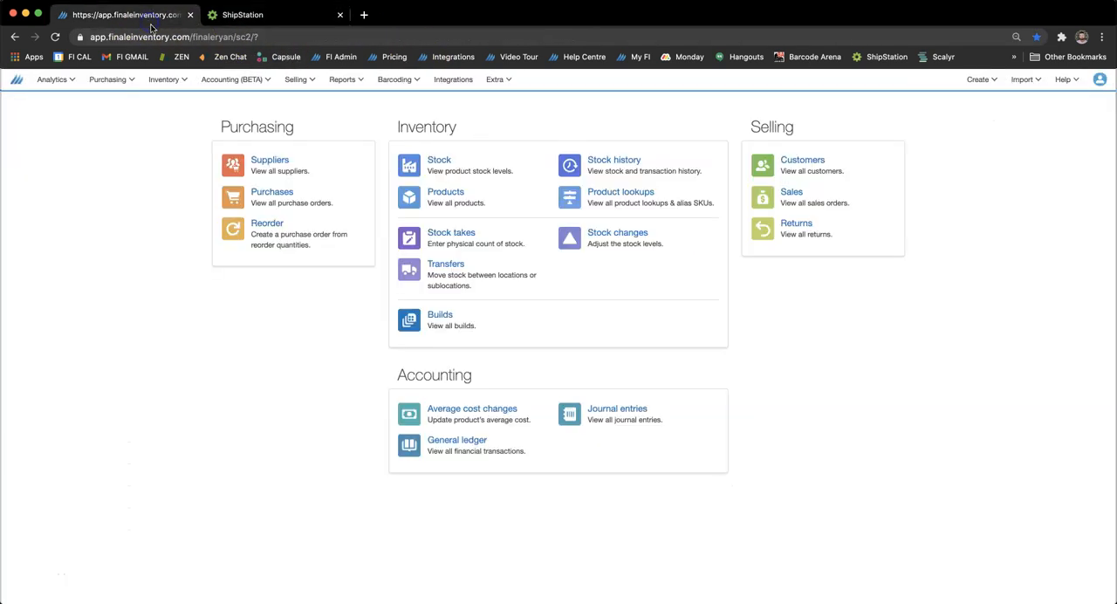
click(310, 80)
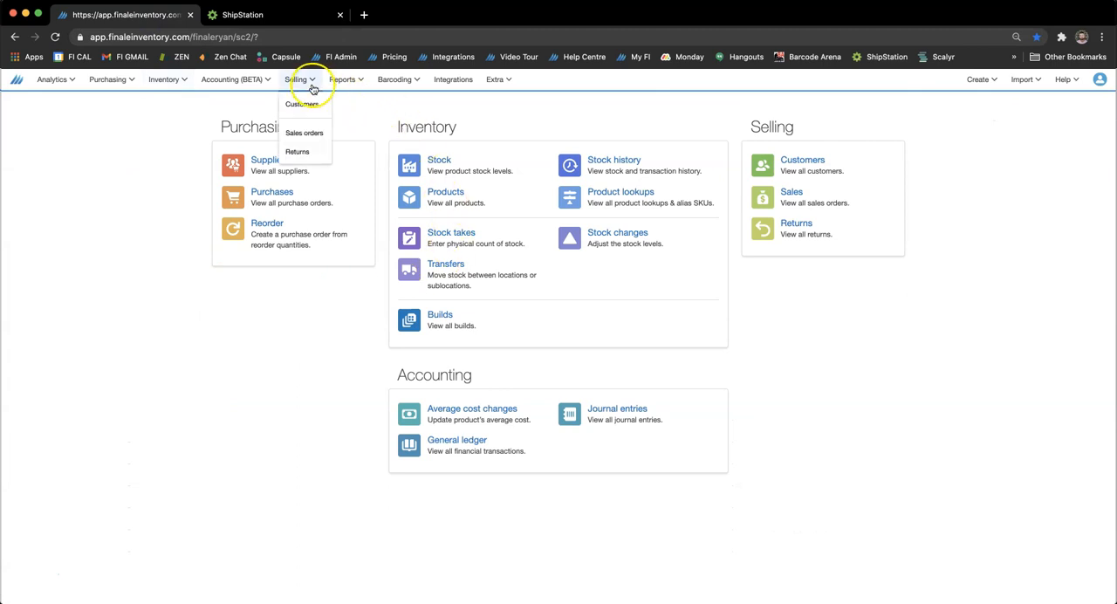
click(304, 131)
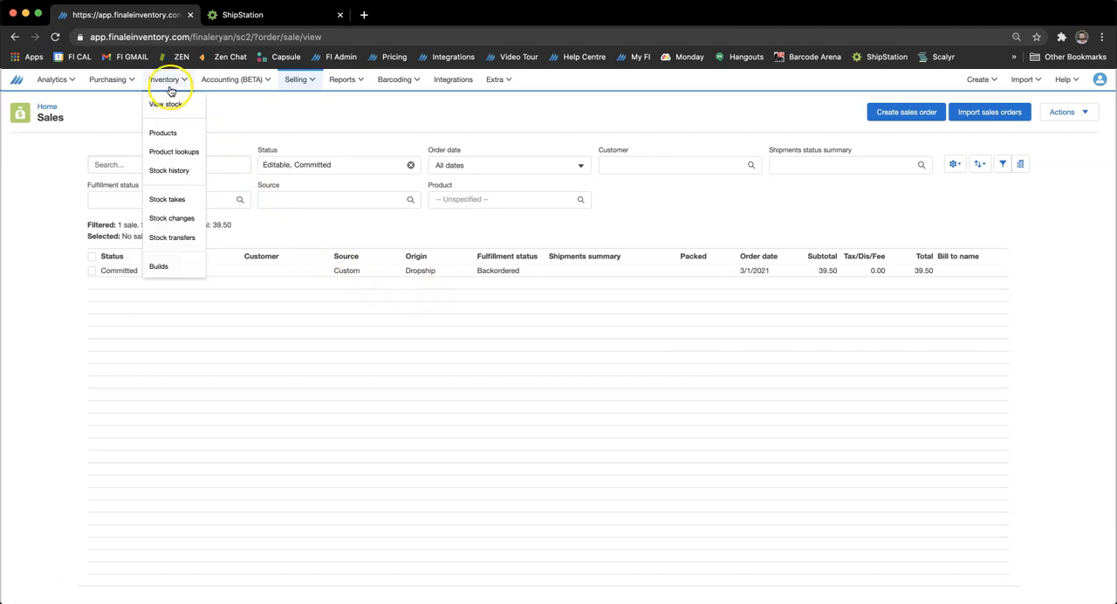
View the stock levels and expand the reservation details of all listed polo shirt products.
click(162, 104)
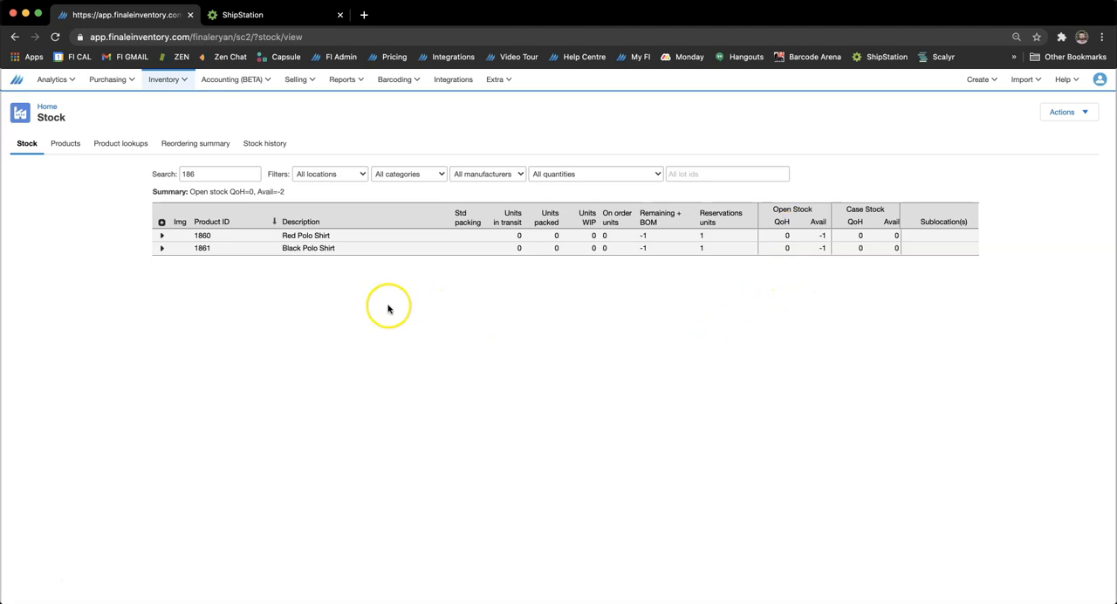
click(163, 223)
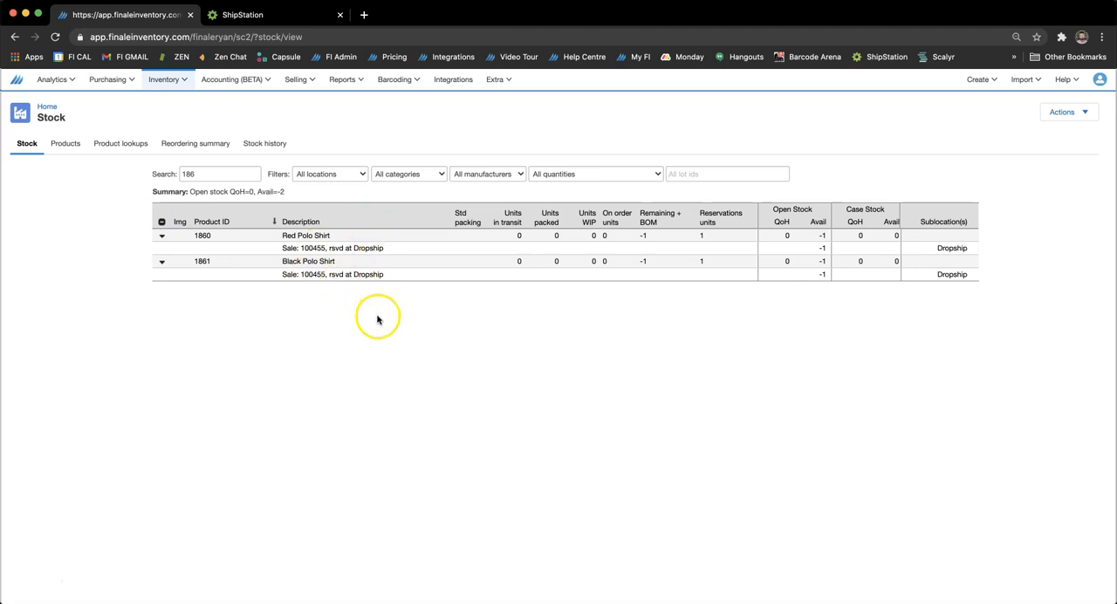
Go back to the sales orders and open the committed order with Dropship origin.
mouse_move(307, 81)
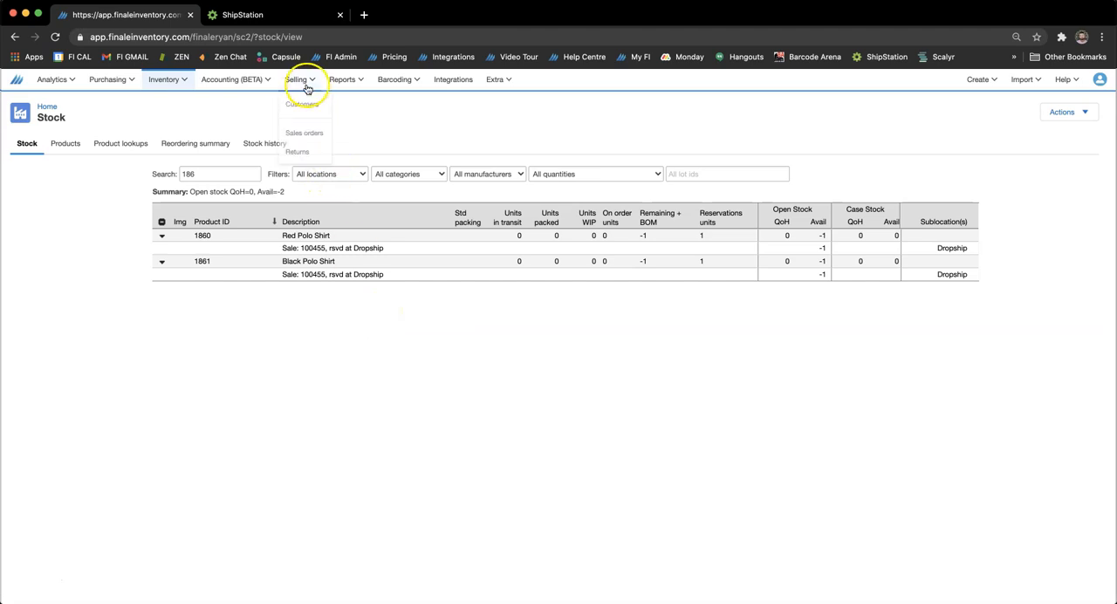
click(306, 134)
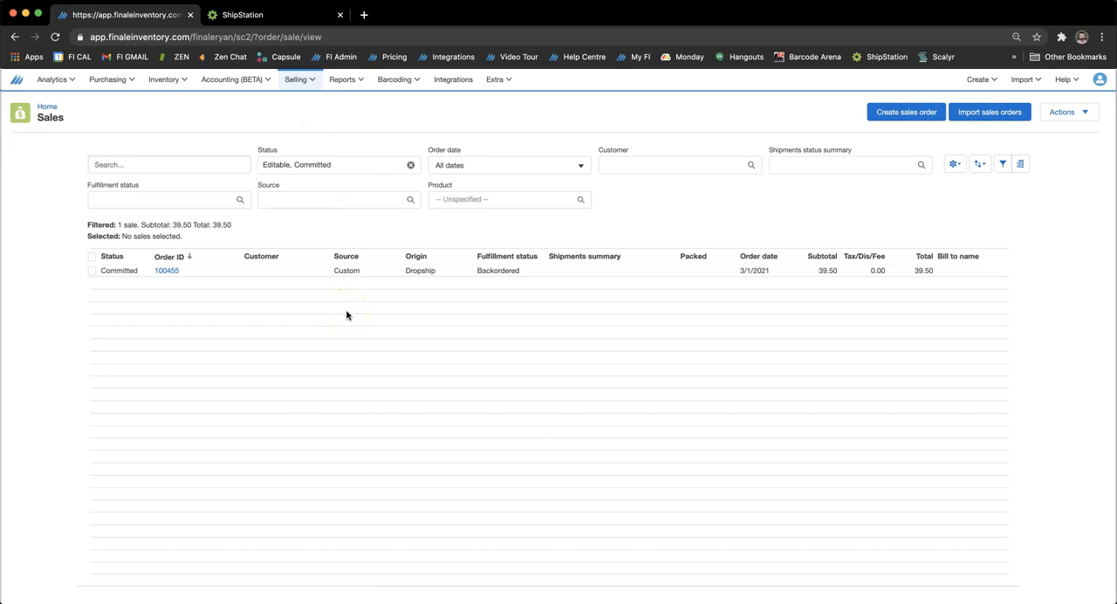
click(166, 271)
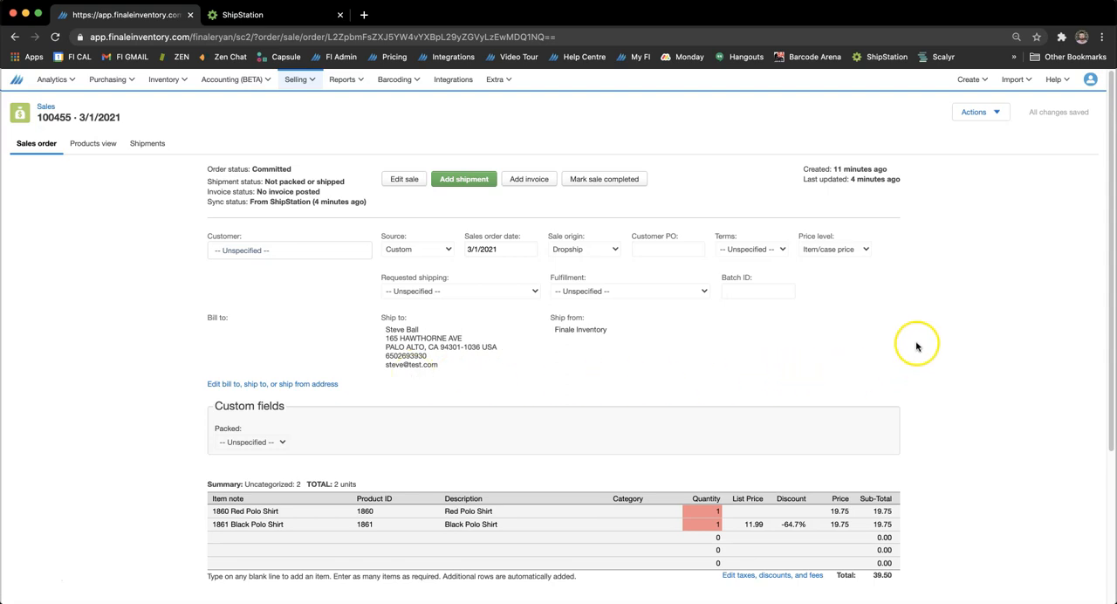
Create a drop ship purchase order from the sale using an entered order ID with the suffix -PO, and open it.
click(979, 114)
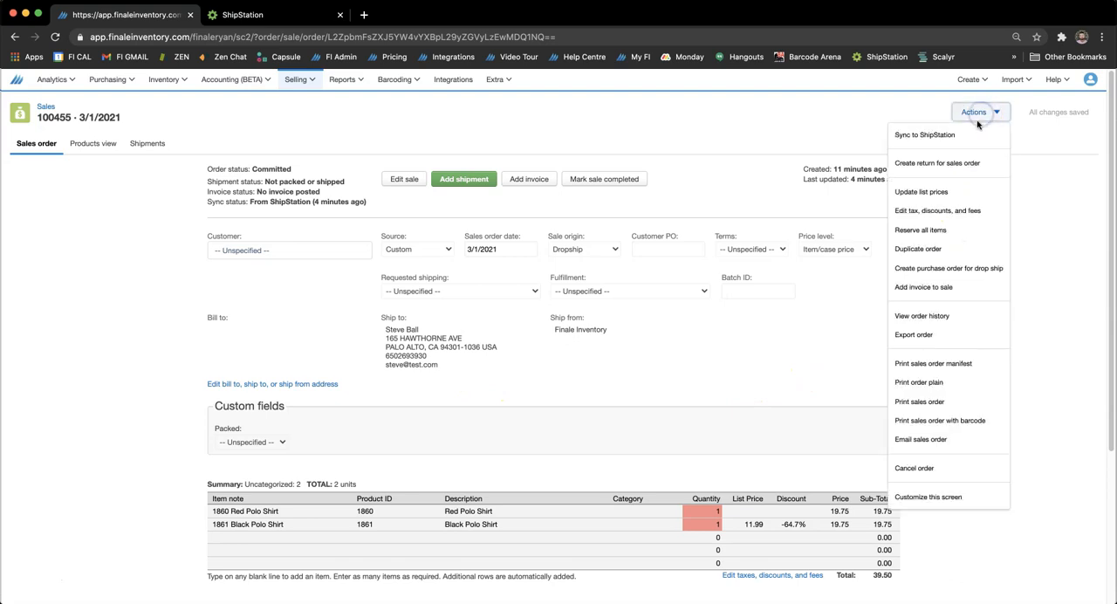
click(960, 272)
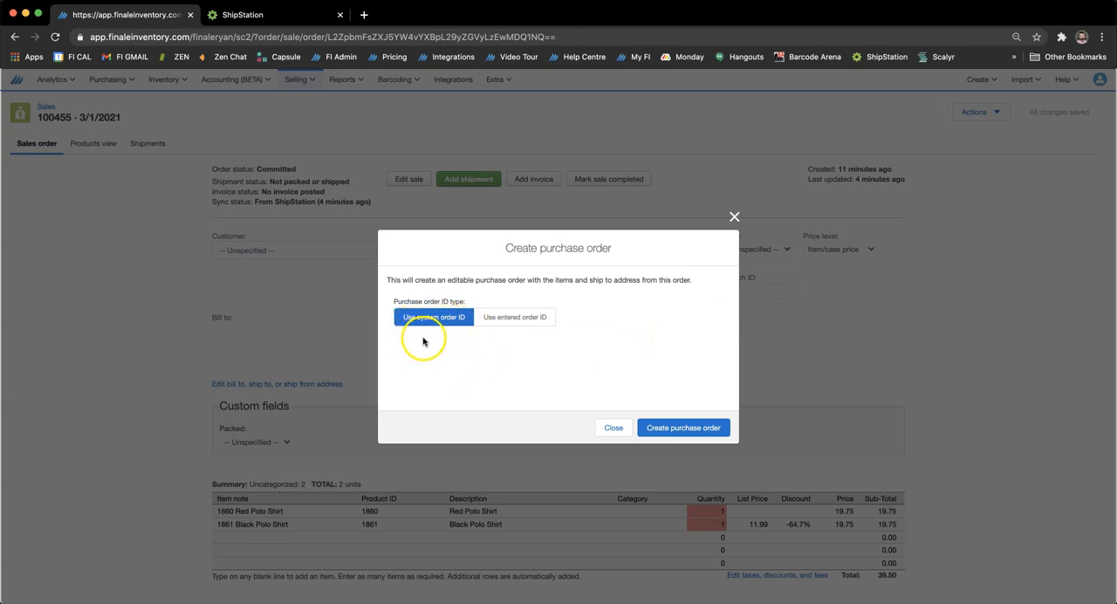
click(520, 322)
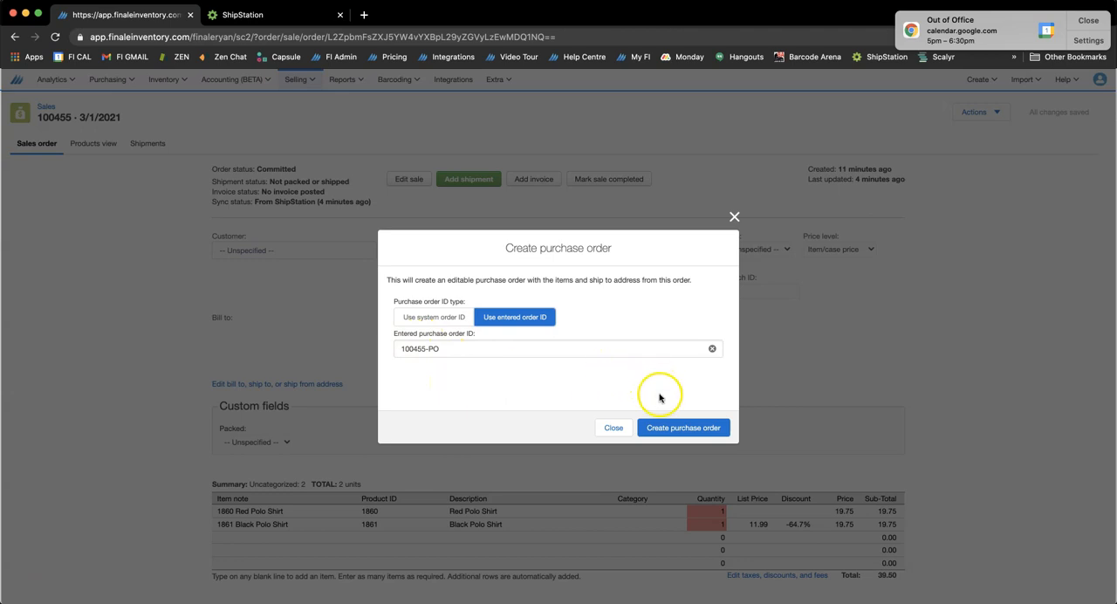
click(668, 429)
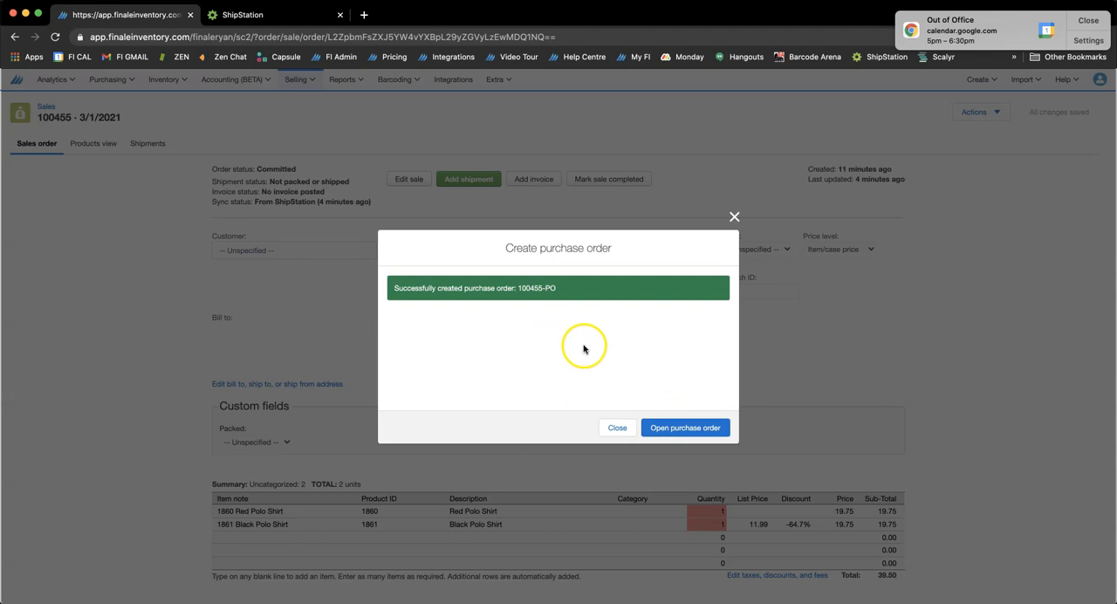
click(670, 429)
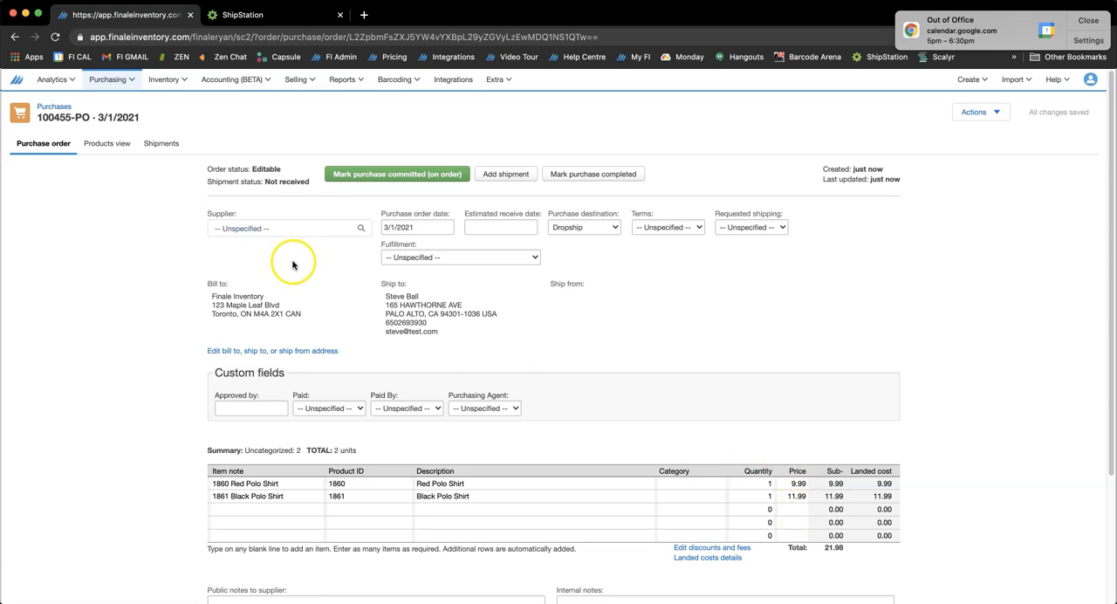
Set the purchase order's supplier to 123 Corp, save the changes and dismiss the calendar notification.
click(270, 231)
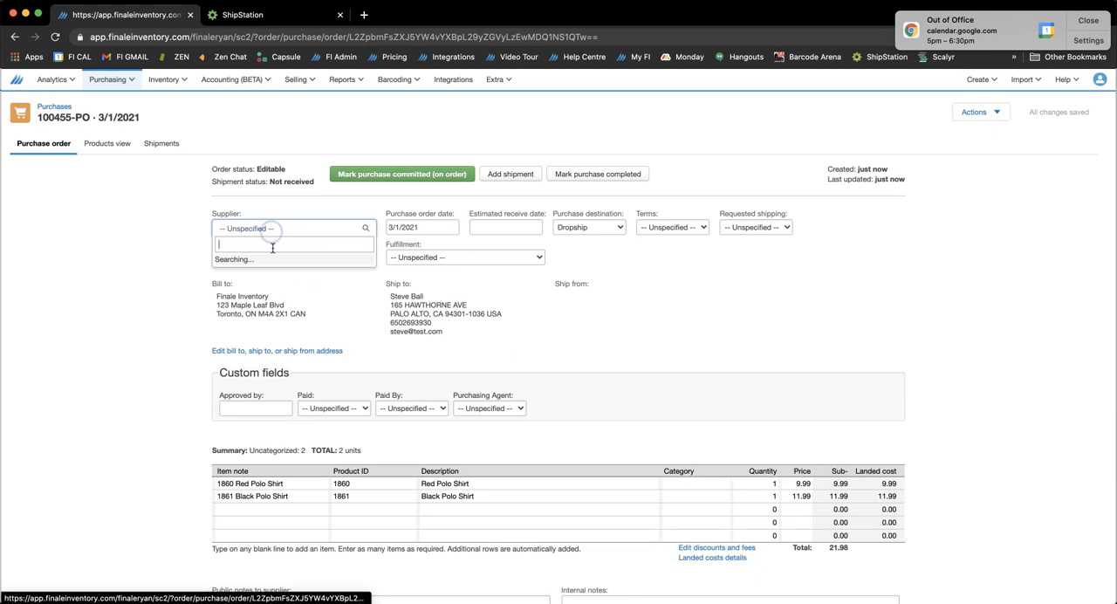
click(269, 261)
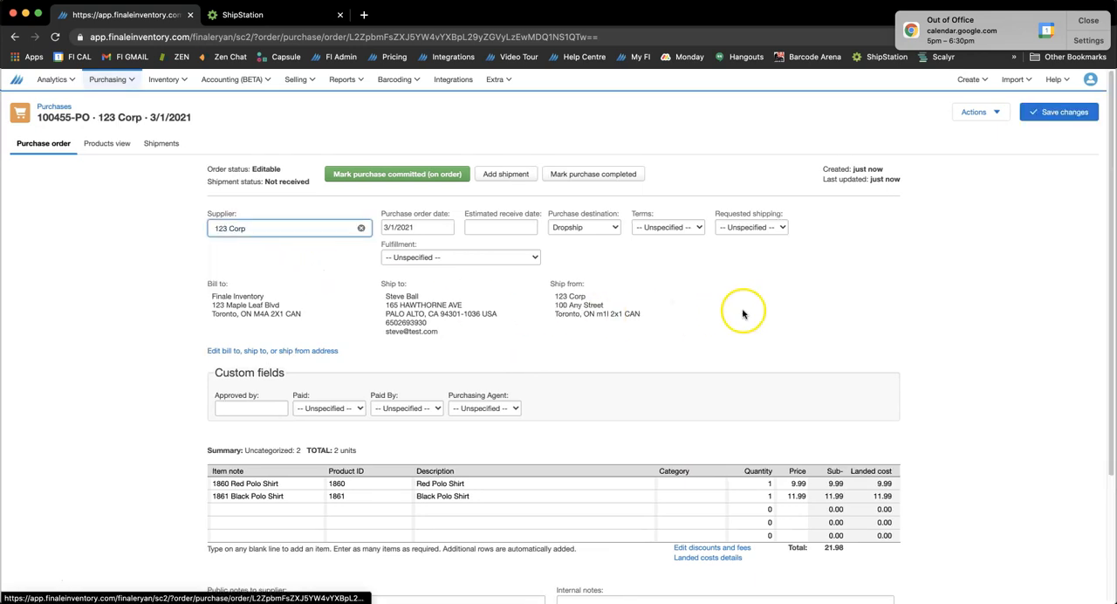
click(1047, 111)
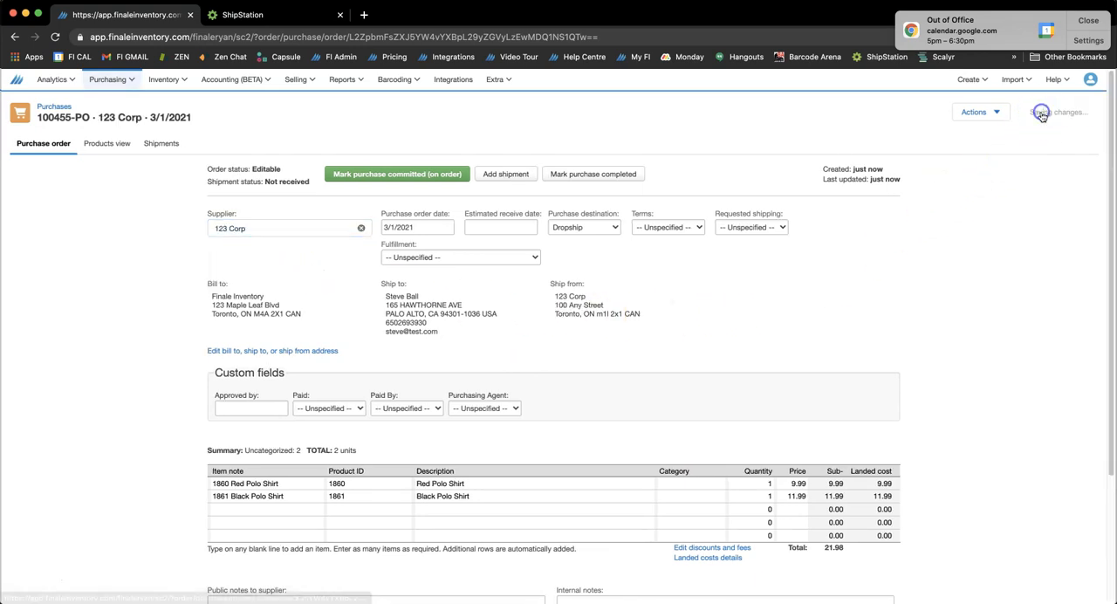
click(1090, 15)
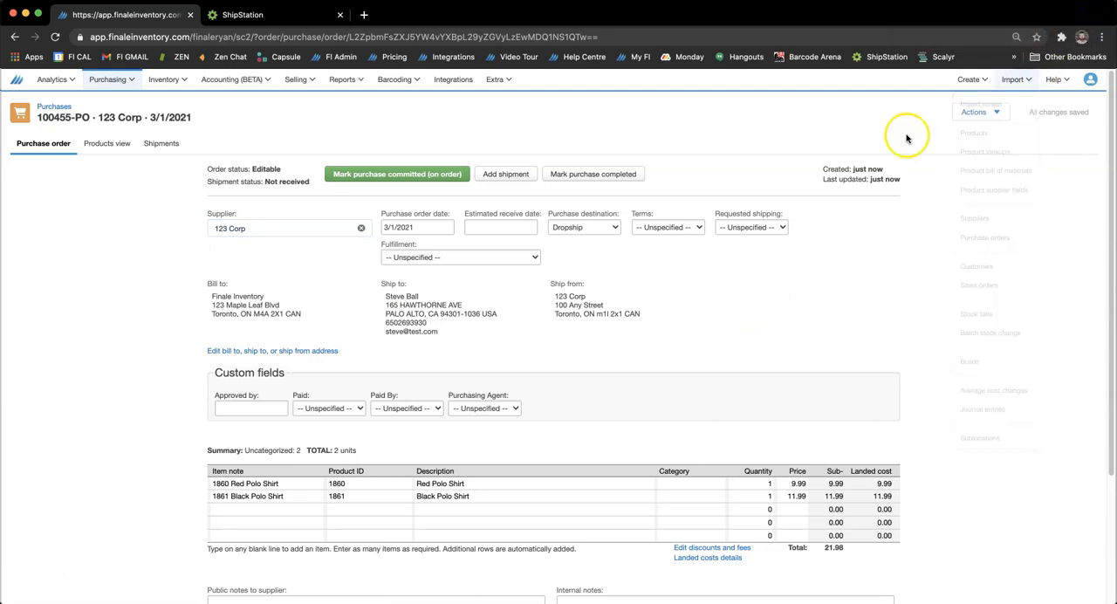
Generate the printable purchase order PDF, return to the order and look at the available option for emailing it.
click(1004, 112)
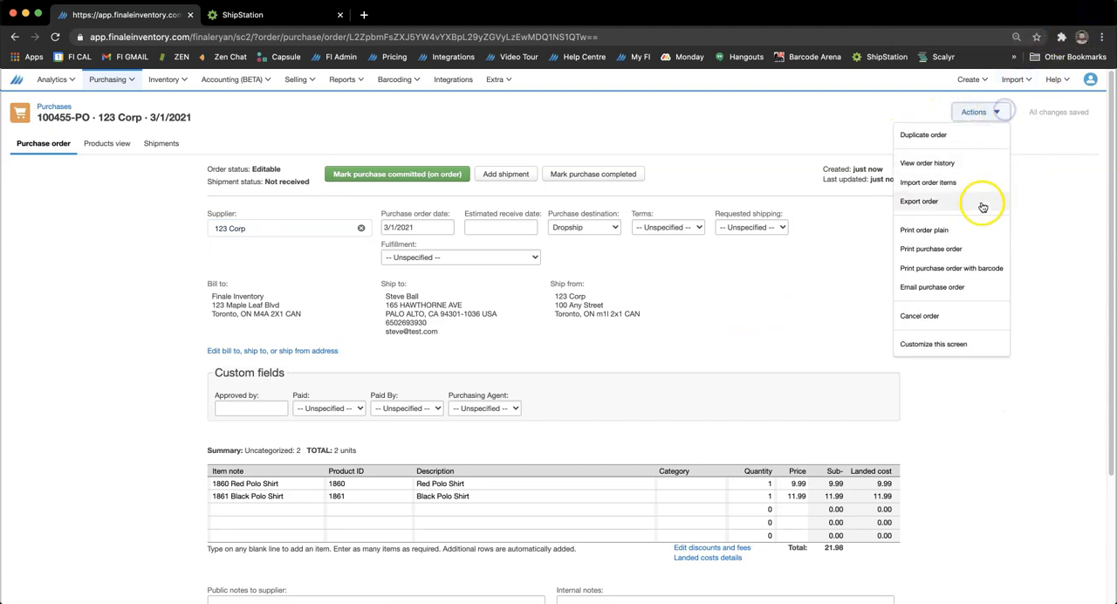
click(969, 250)
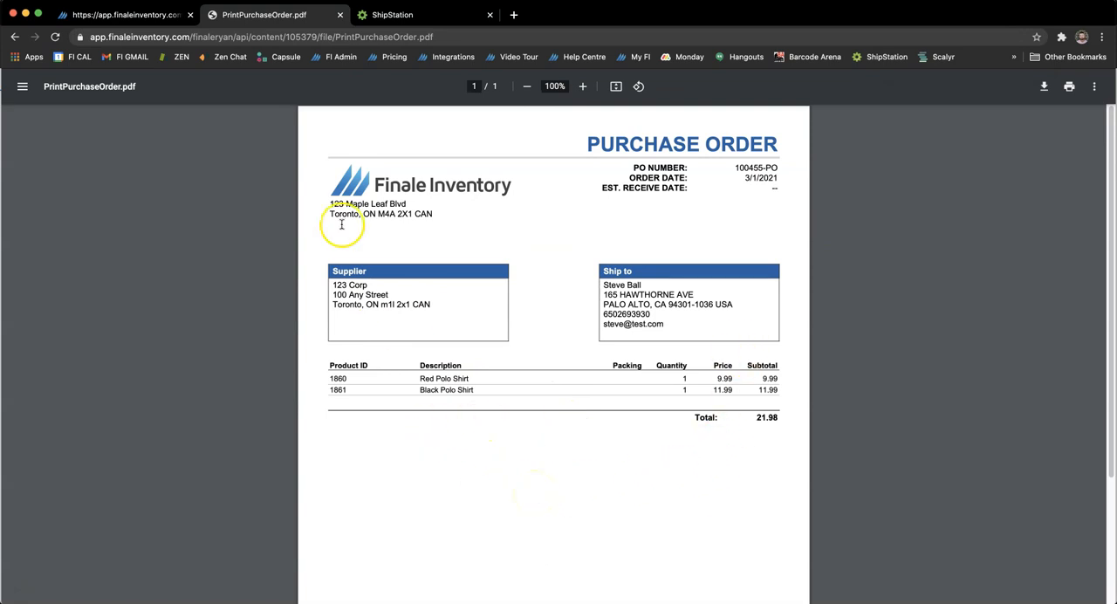
click(132, 14)
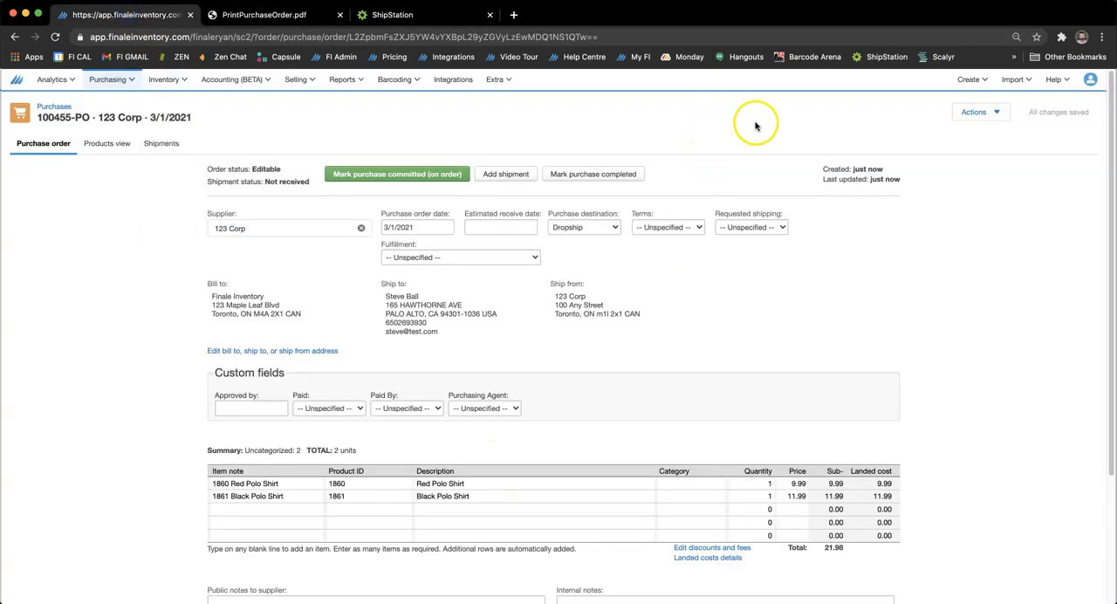
click(974, 112)
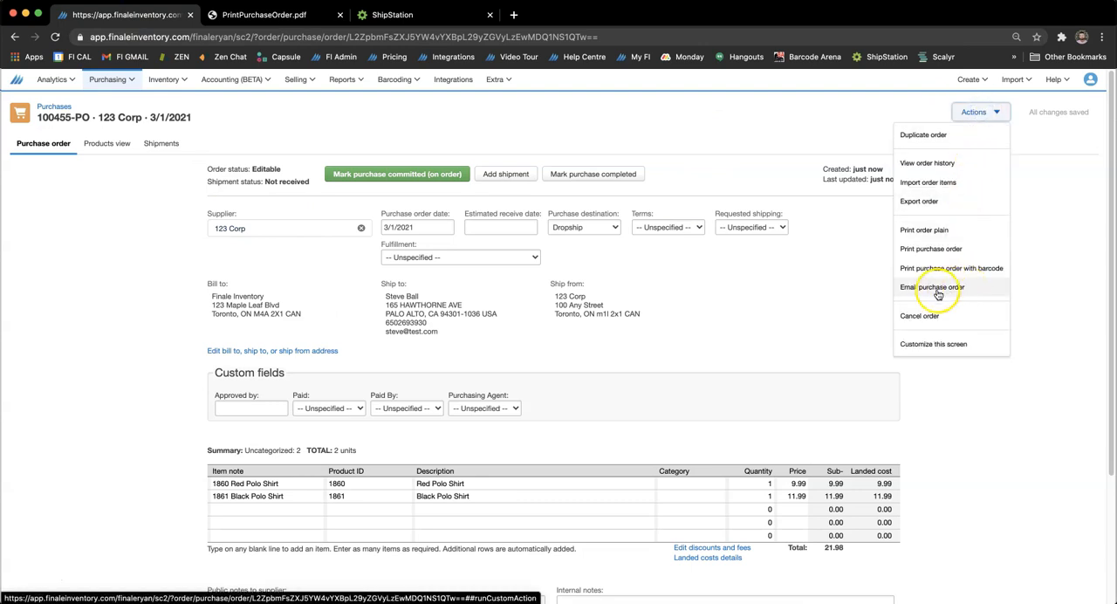
click(812, 319)
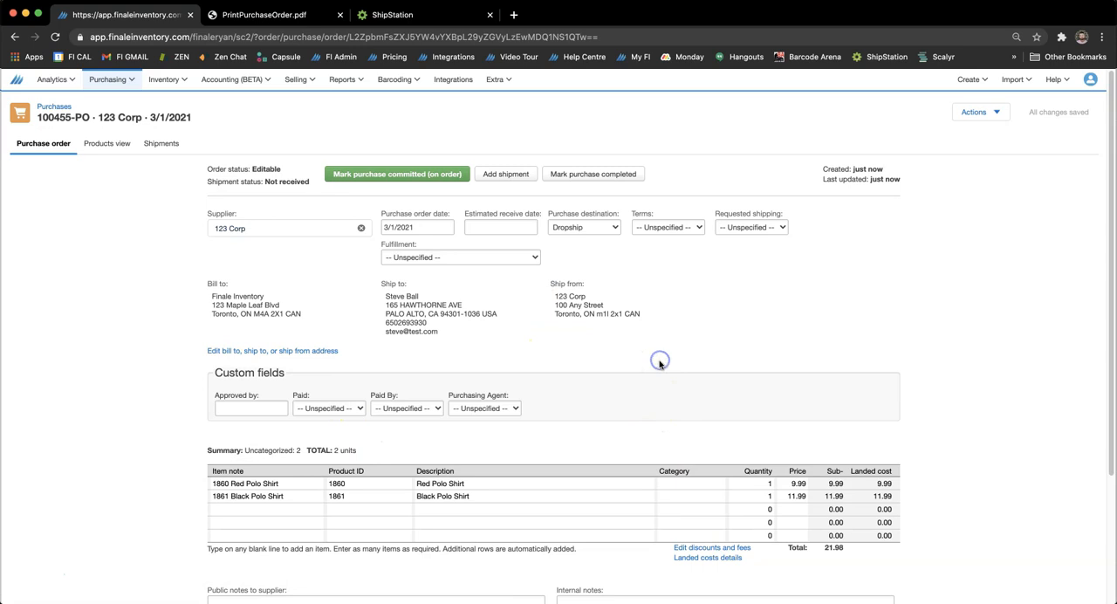
Mark the purchase as committed and add a new shipment to it.
click(375, 173)
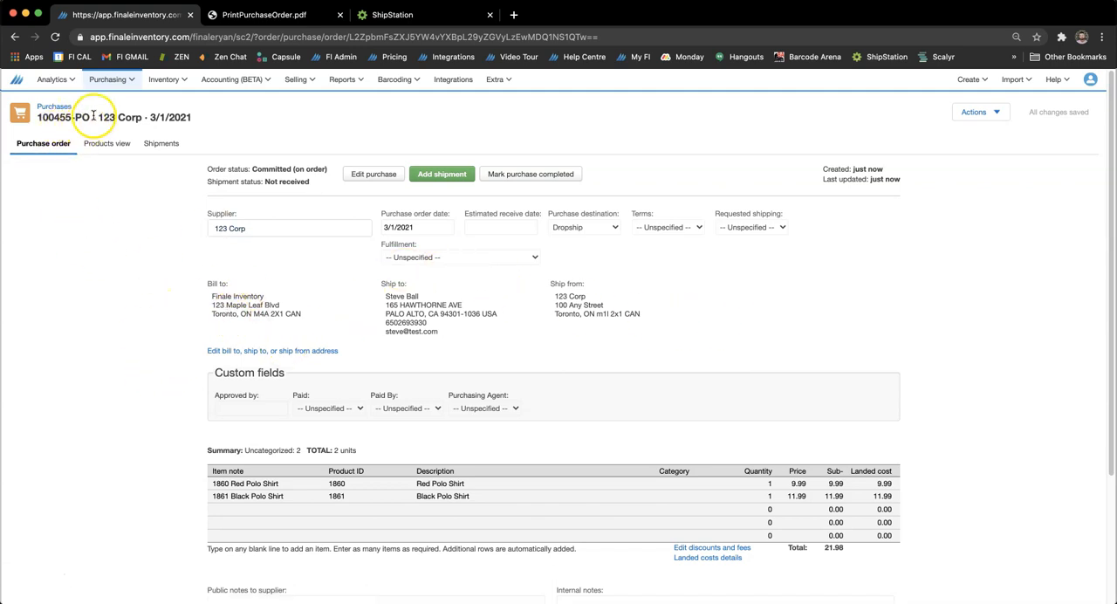
click(431, 179)
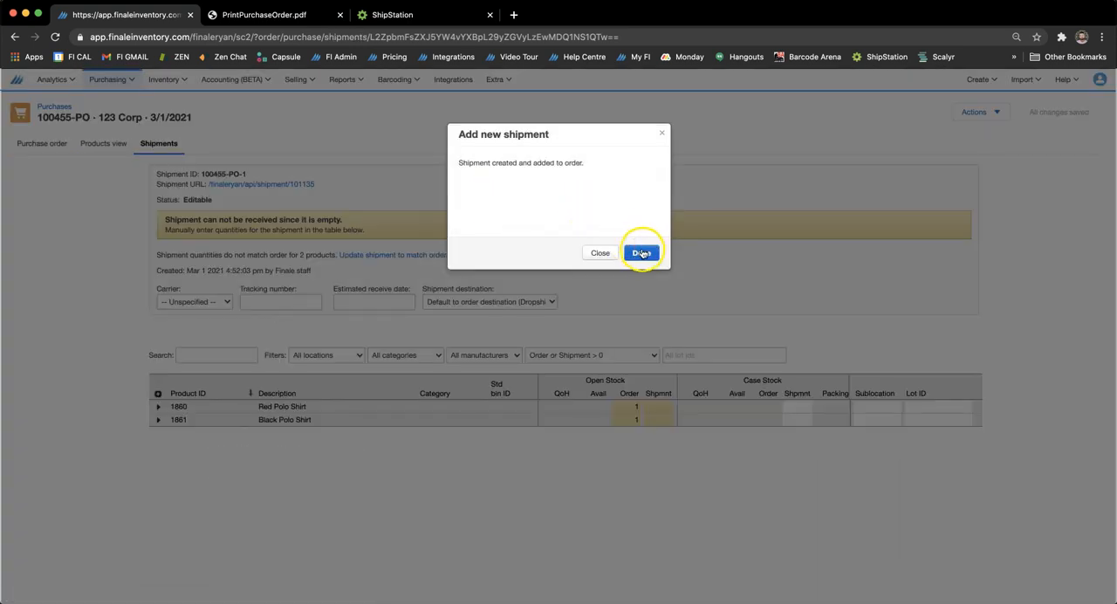
click(642, 253)
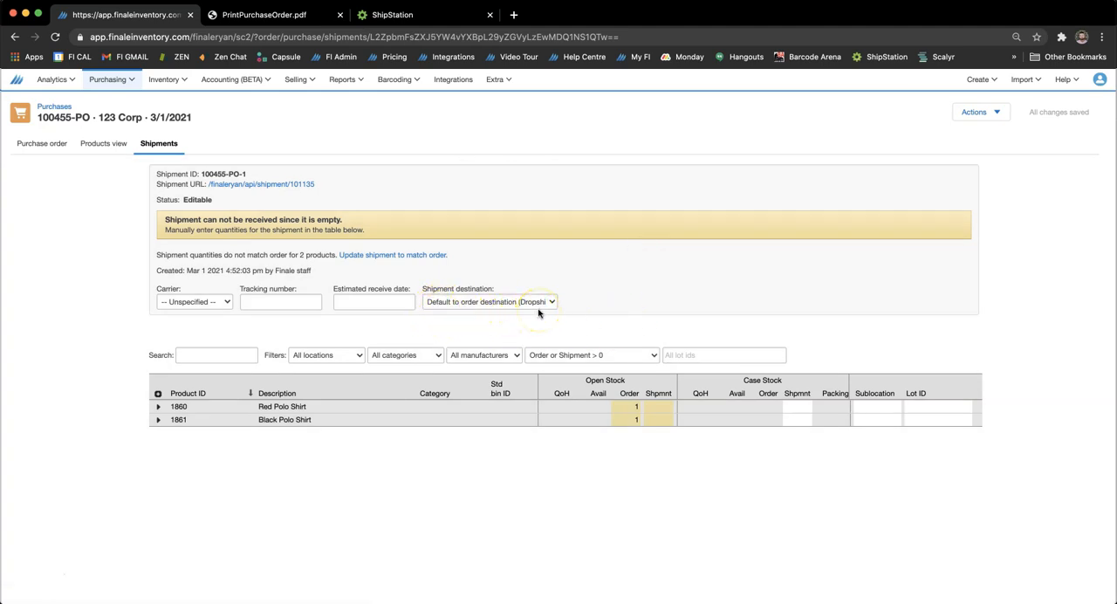
Update the shipment quantities to match the order and set the tracking number to 654321.
click(393, 255)
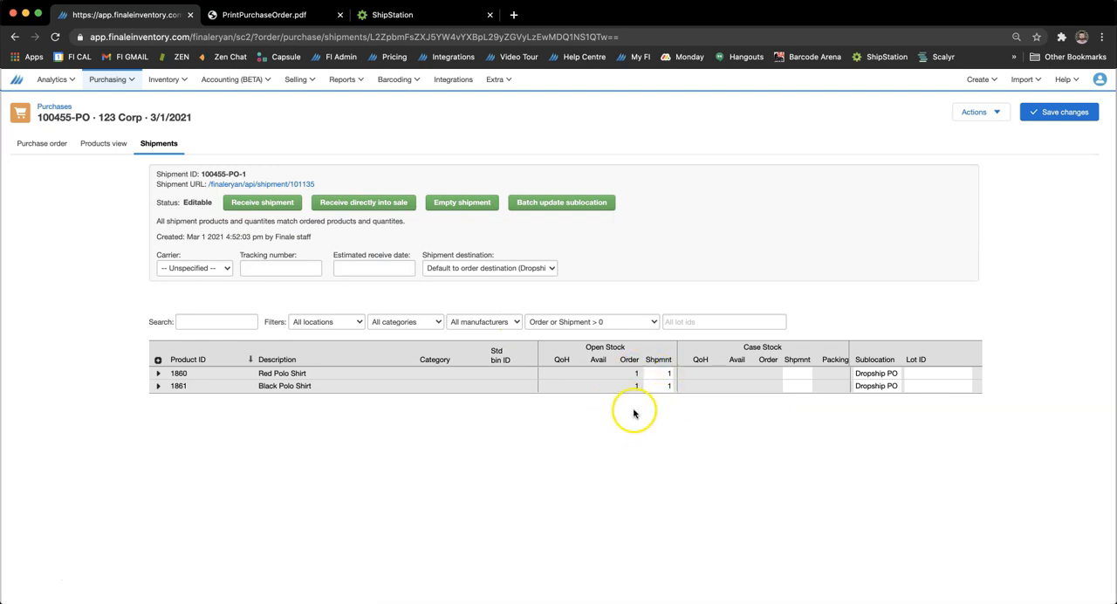
click(250, 269)
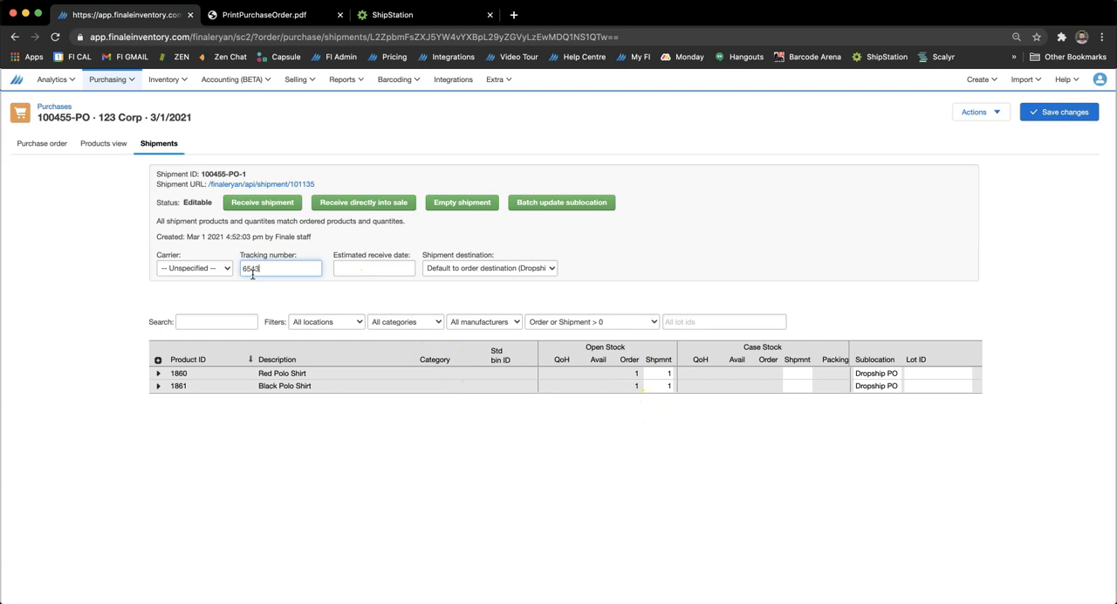
text(654321)
click(240, 304)
Receive the shipment and mark the purchase order as completed.
click(252, 209)
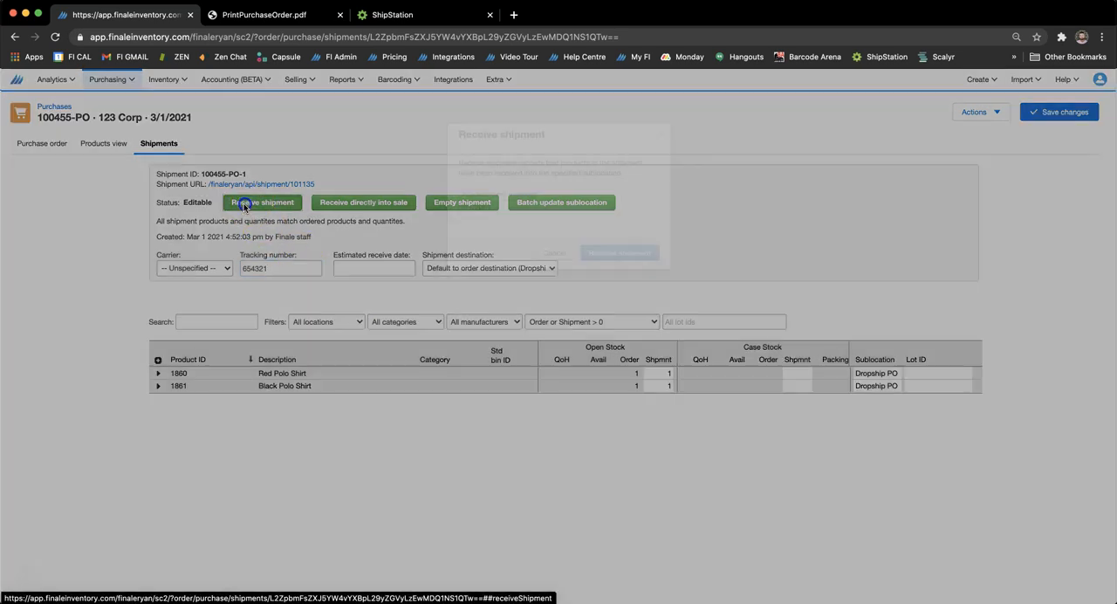
click(599, 255)
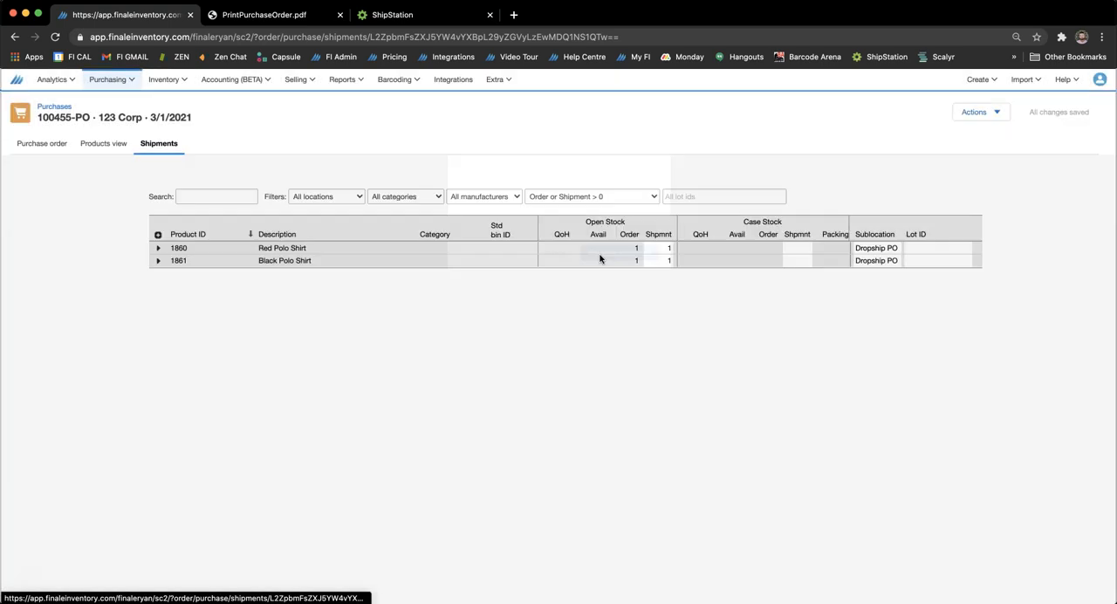
click(44, 144)
click(536, 174)
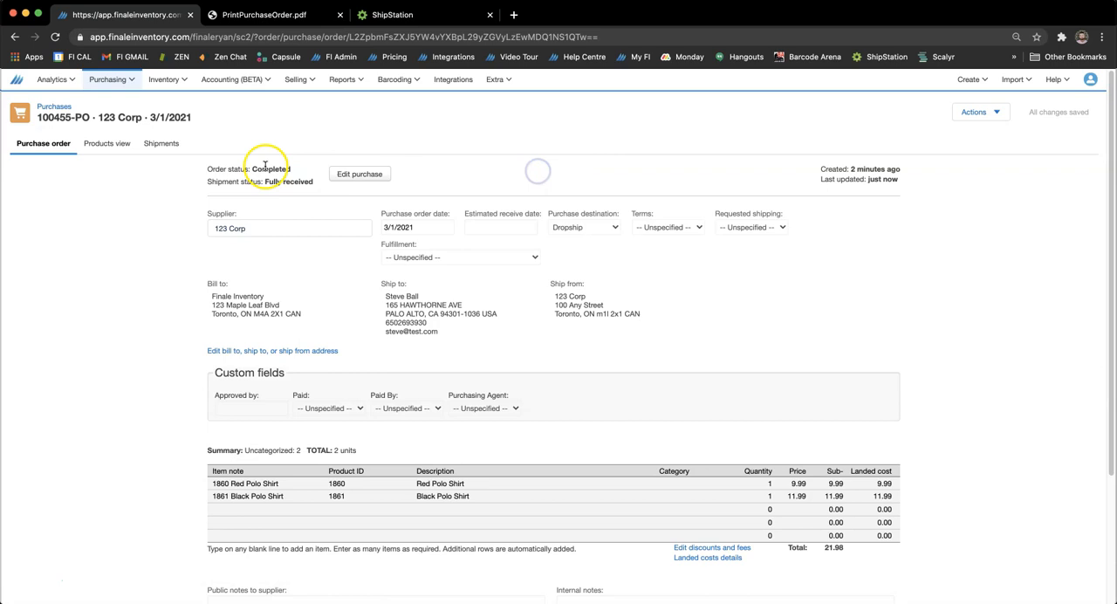
View the stock of polo shirts 1860 and 1861, examining their sublocation and sales reservation details before collapsing them again.
click(183, 85)
click(178, 104)
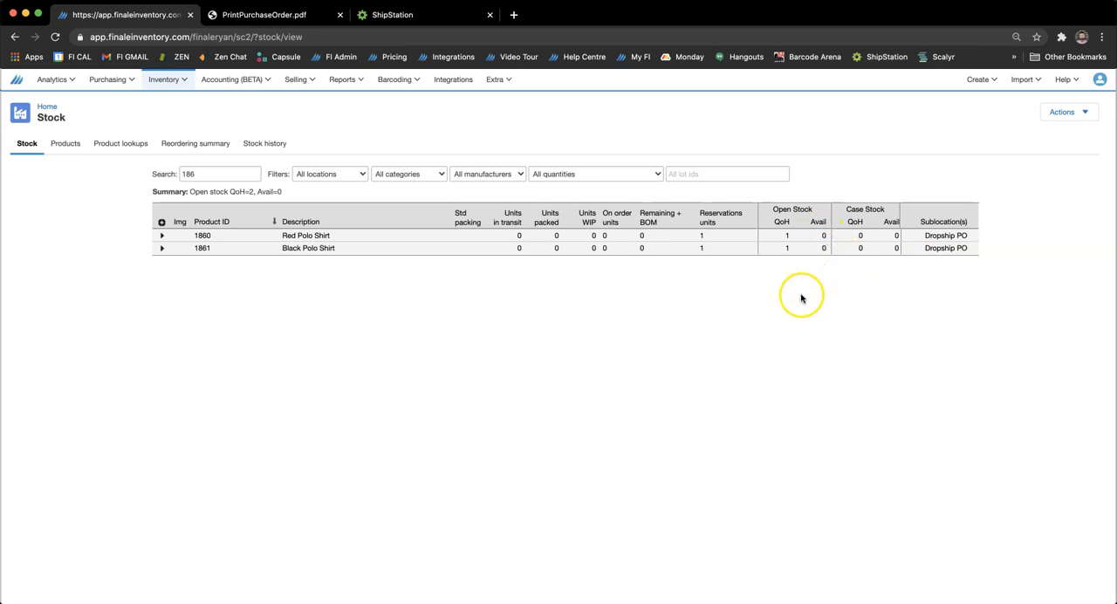
click(162, 222)
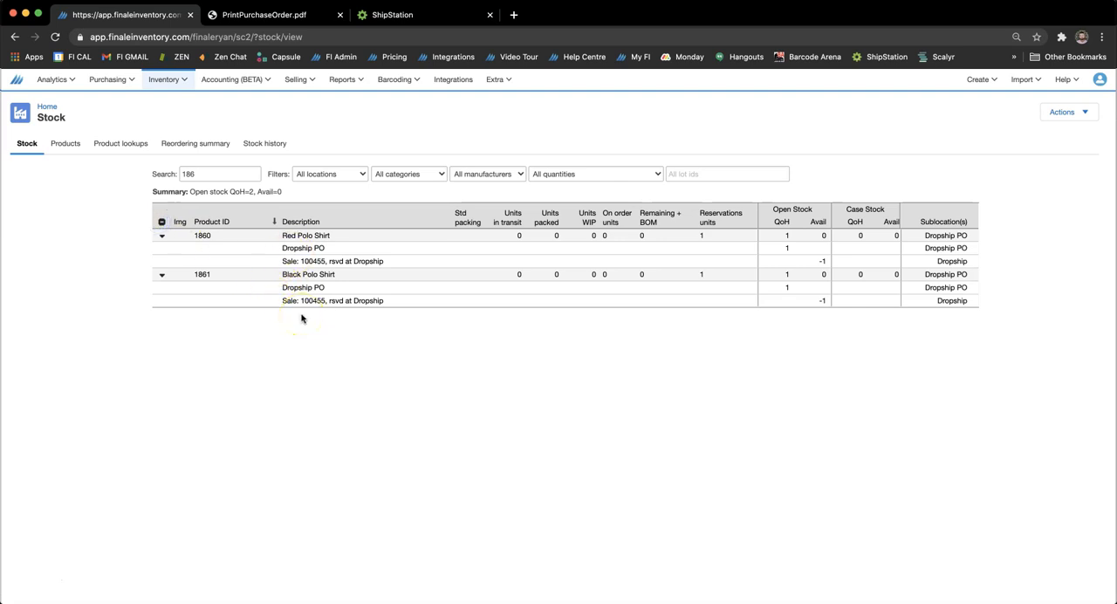
click(161, 221)
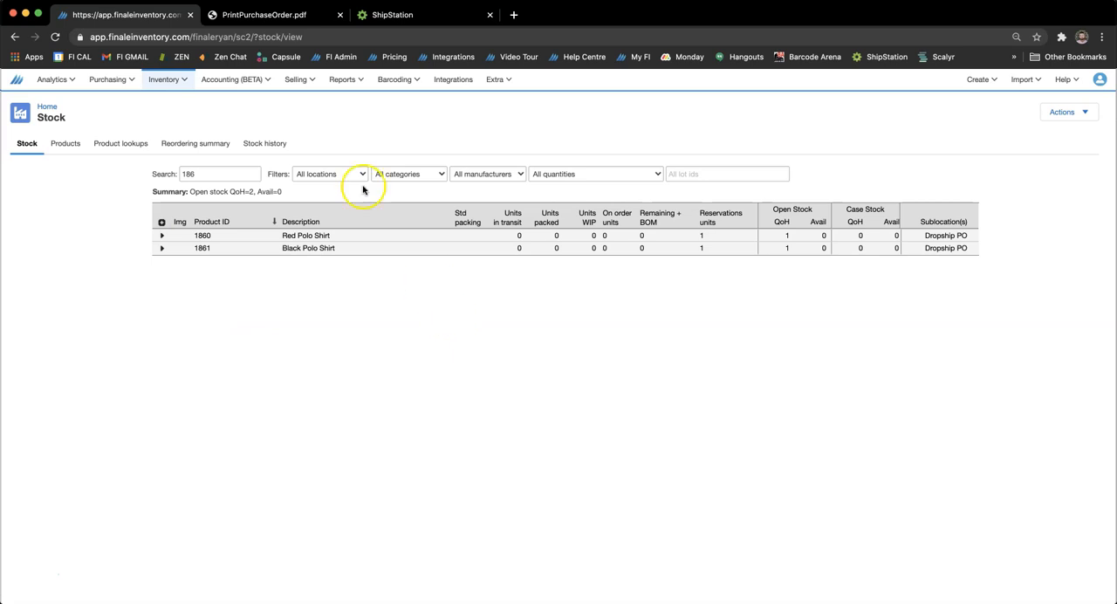
Switch to ShipStation, close the drop ship order's details and start marking that order as shipped.
click(387, 15)
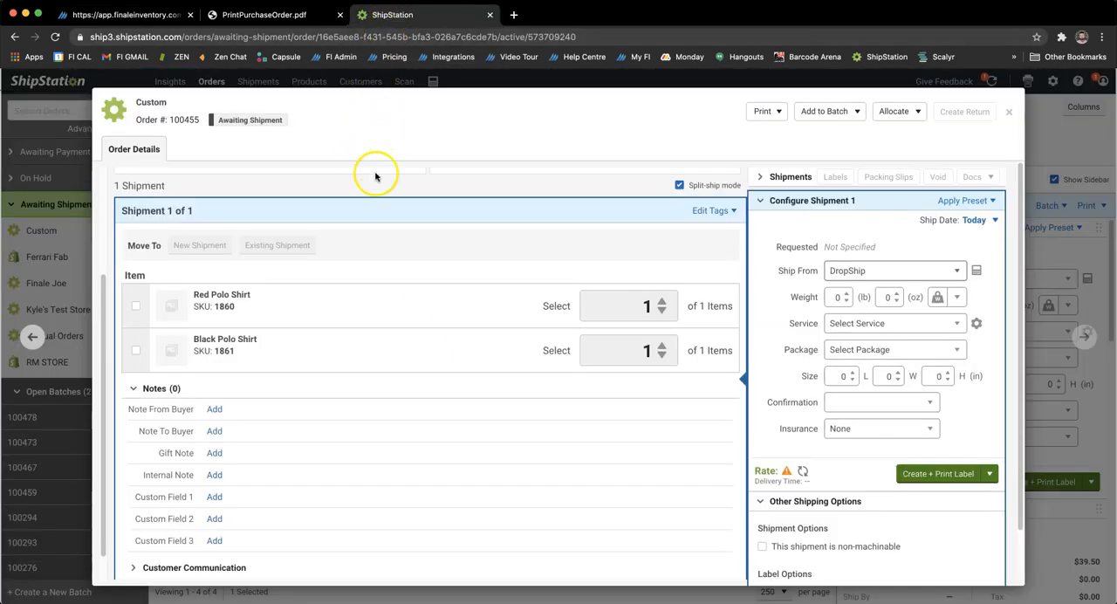
click(1007, 114)
click(741, 134)
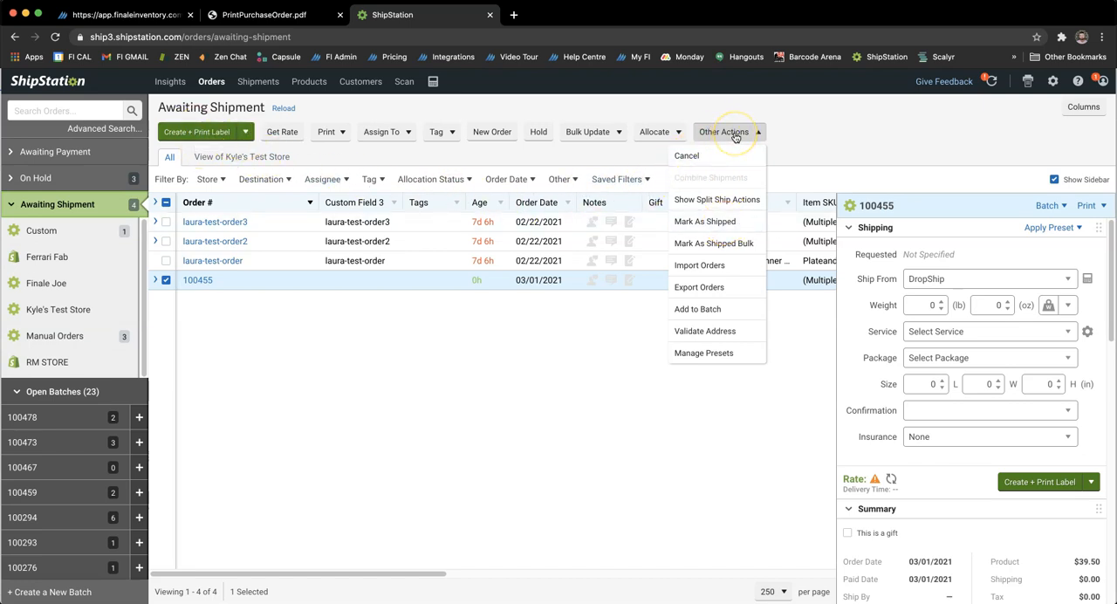
click(709, 224)
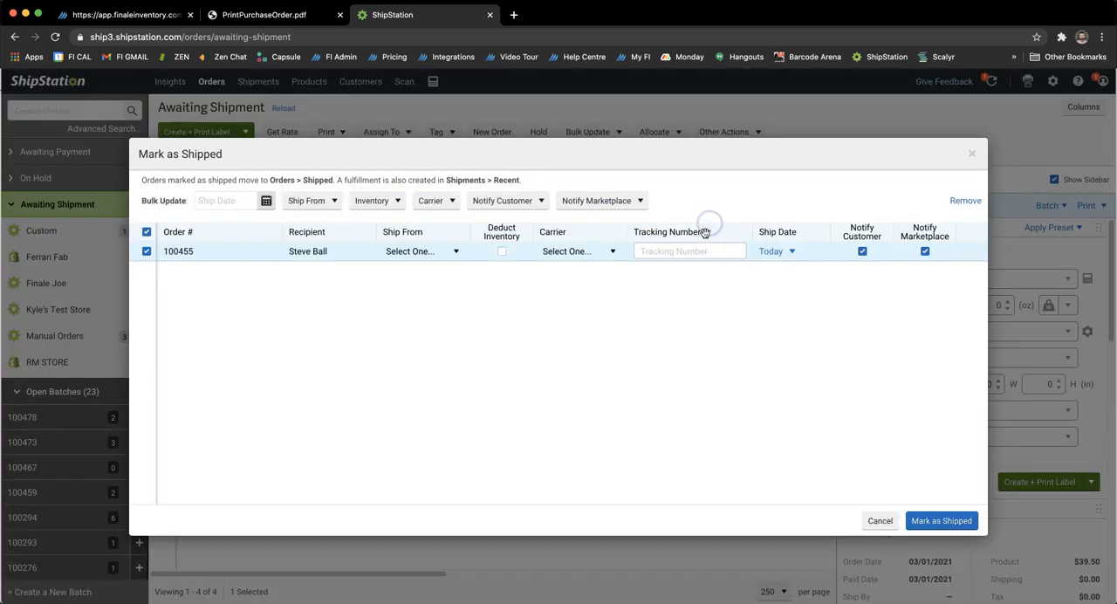
Set the order's carrier to USPS and tracking number to 654321, and mark it as shipped.
click(587, 252)
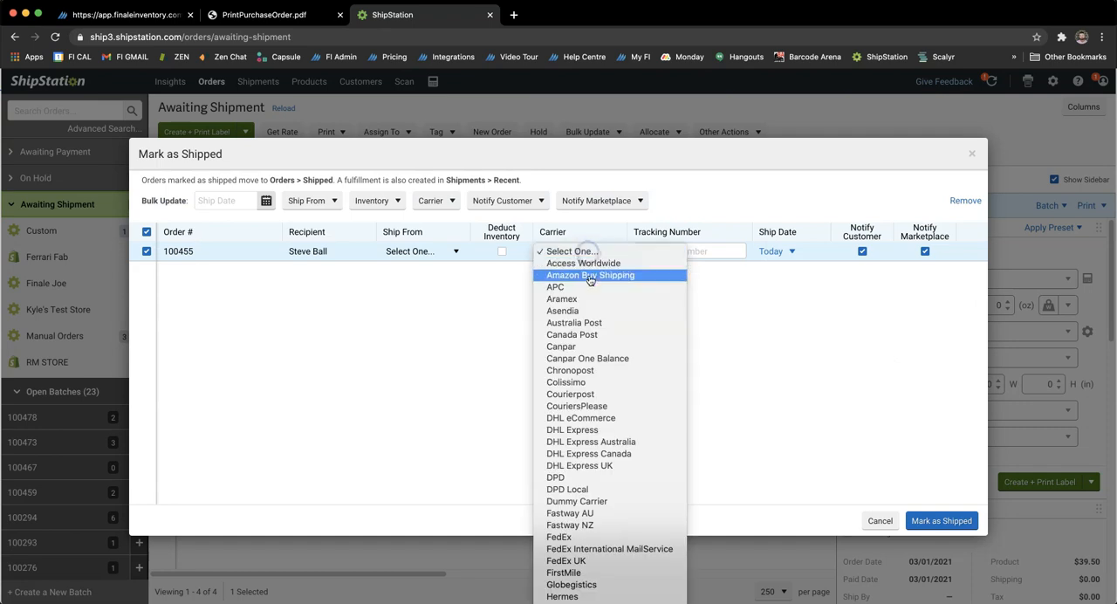
scroll(587, 340, down, 5)
scroll(587, 340, down, 5)
click(588, 340)
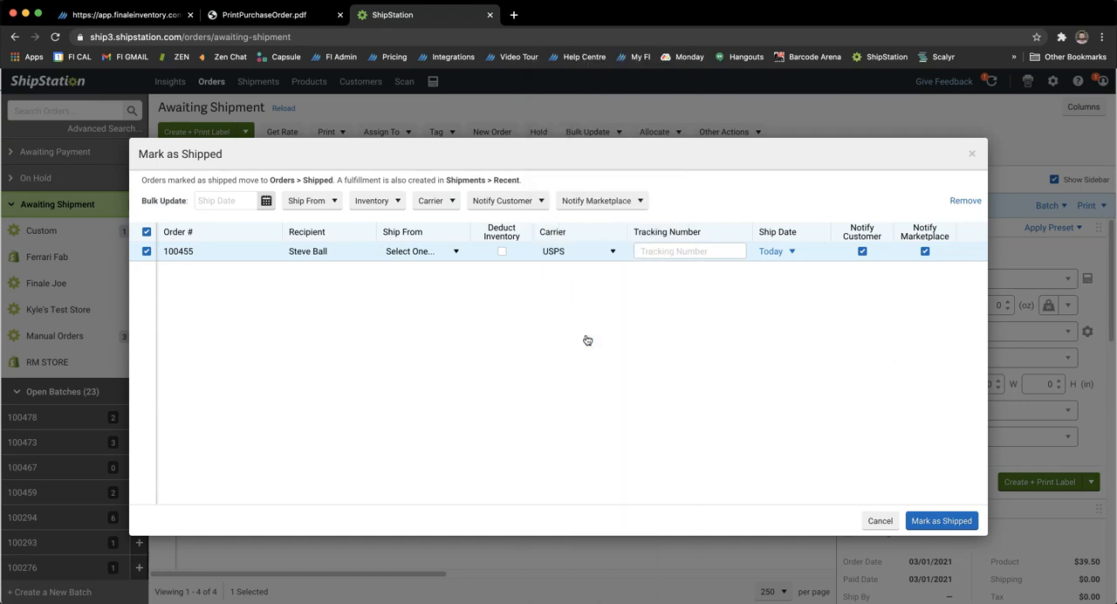
click(697, 255)
click(941, 521)
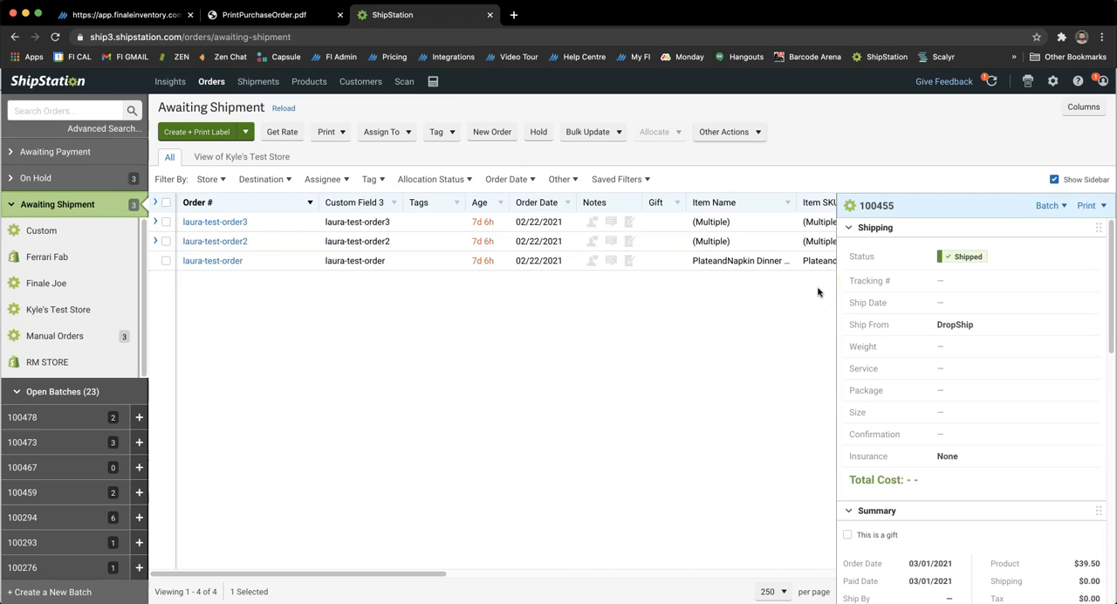
Switch back to Finale Inventory and search the sales orders of every status for the drop ship order's number.
click(129, 17)
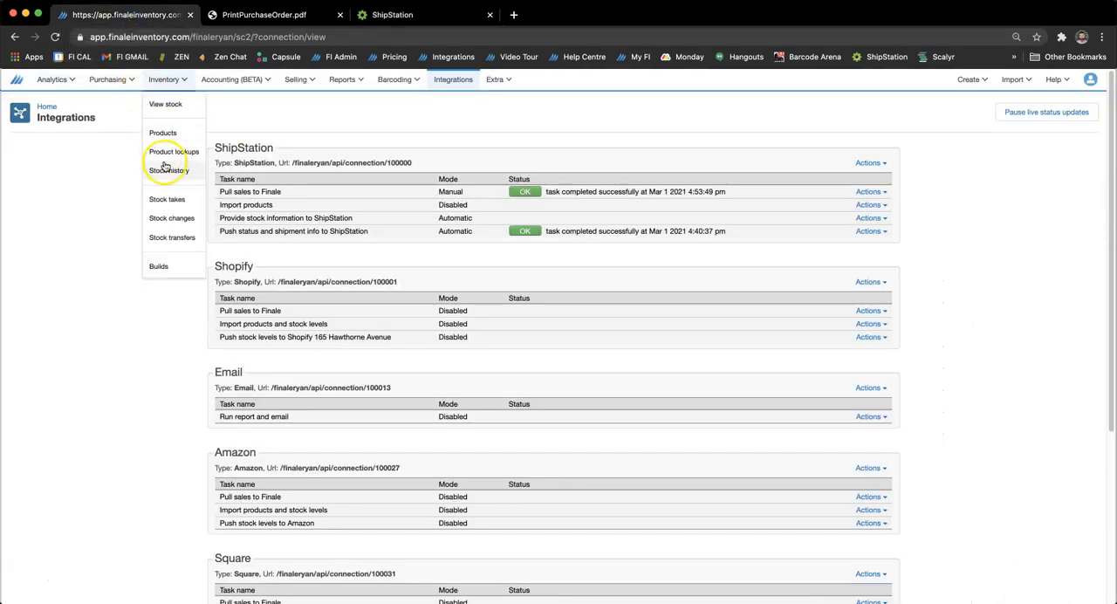
mouse_move(299, 82)
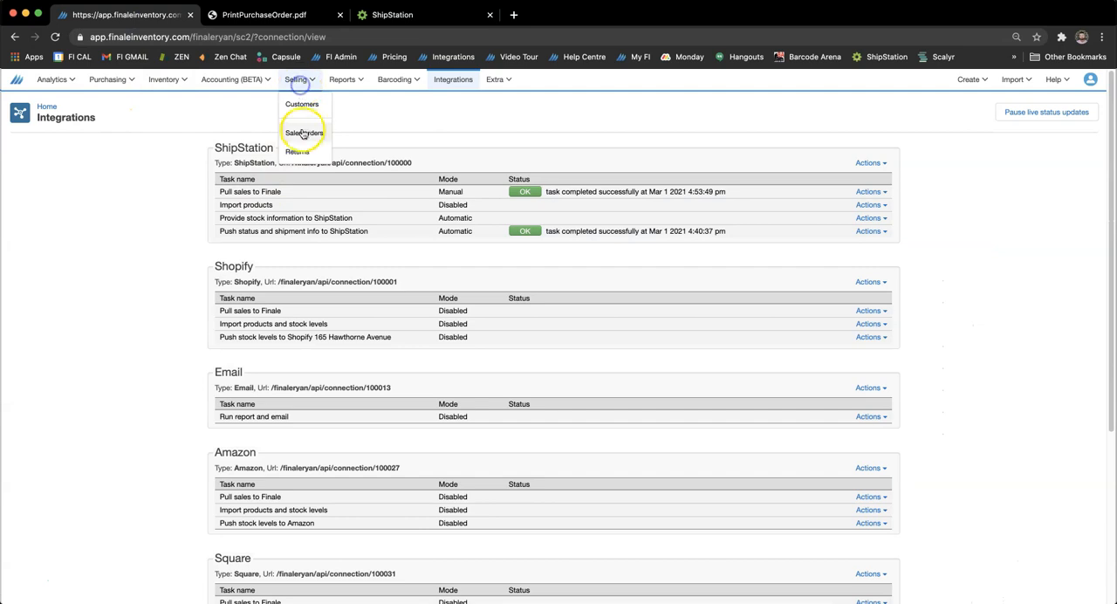
click(301, 129)
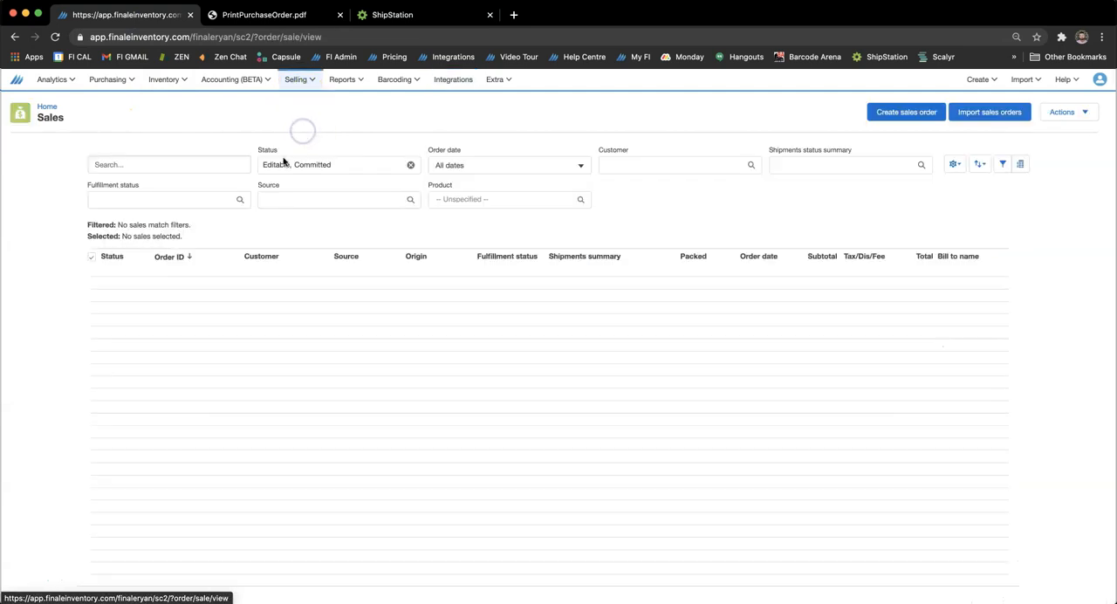
click(414, 166)
click(135, 164)
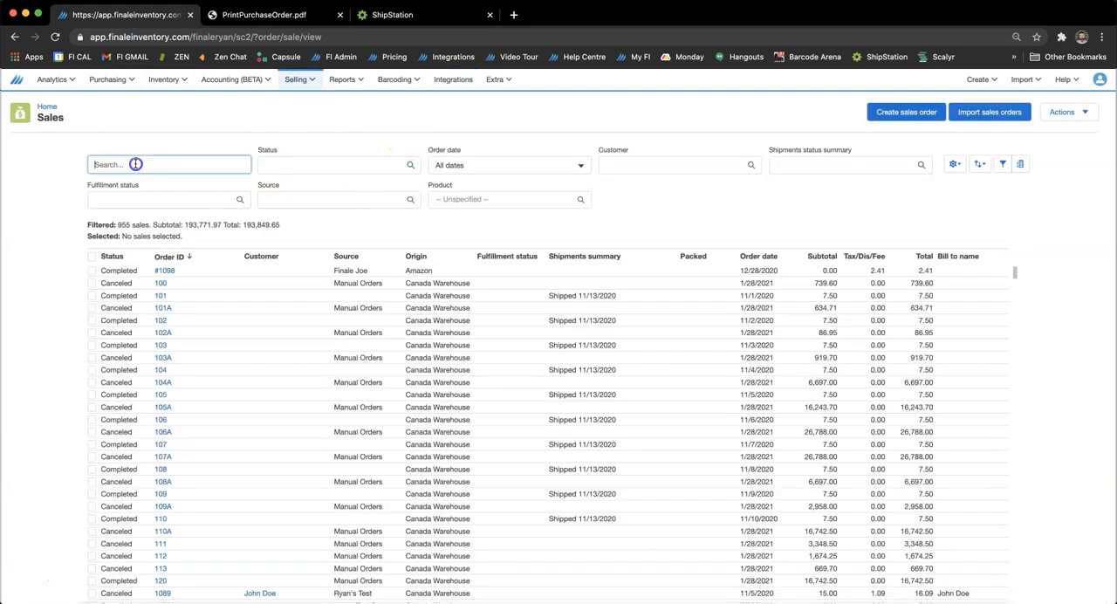
text(100455)
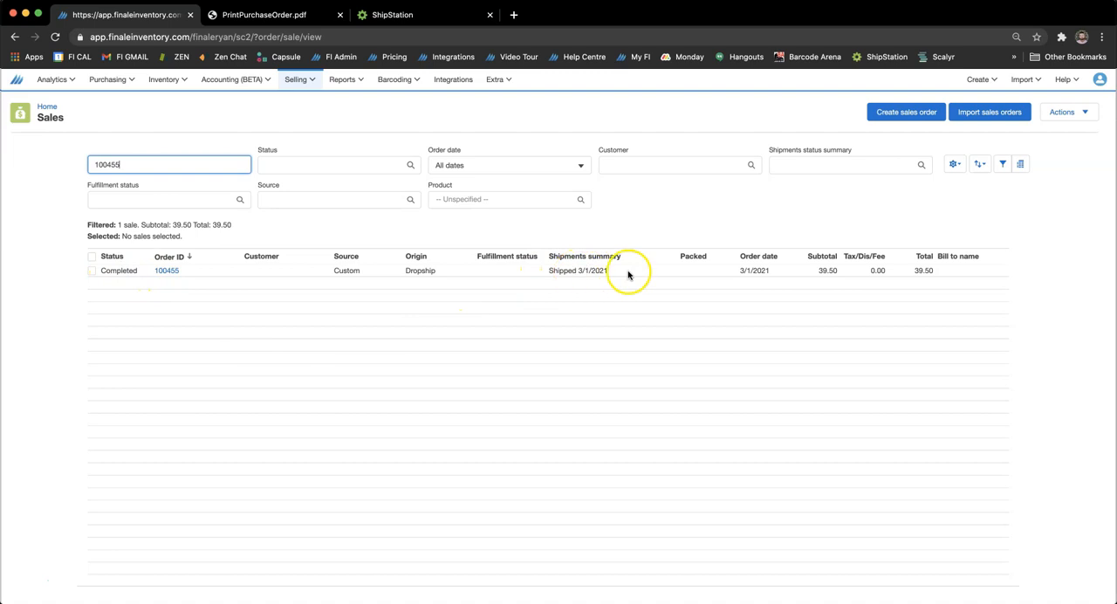
Return to the stock view to check the quantities and reservations of polo shirts 1860 and 1861.
click(154, 81)
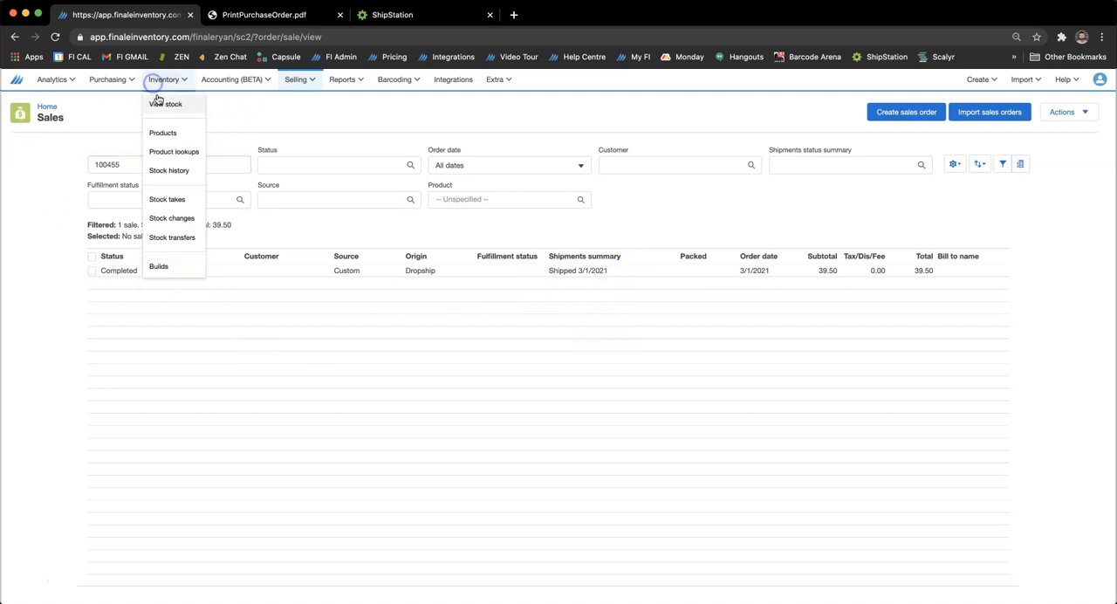
click(164, 104)
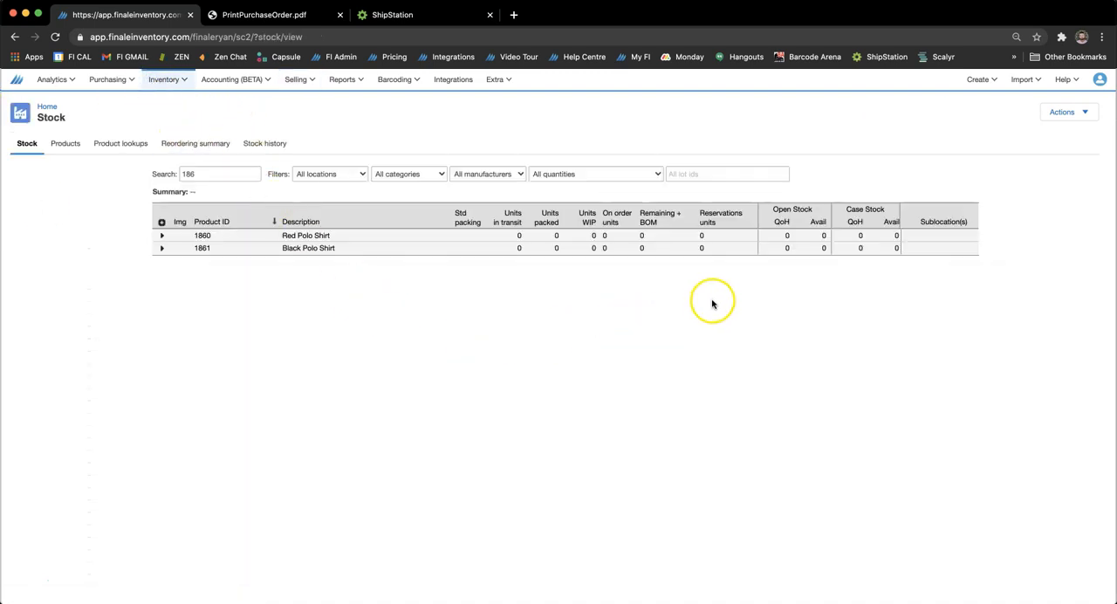